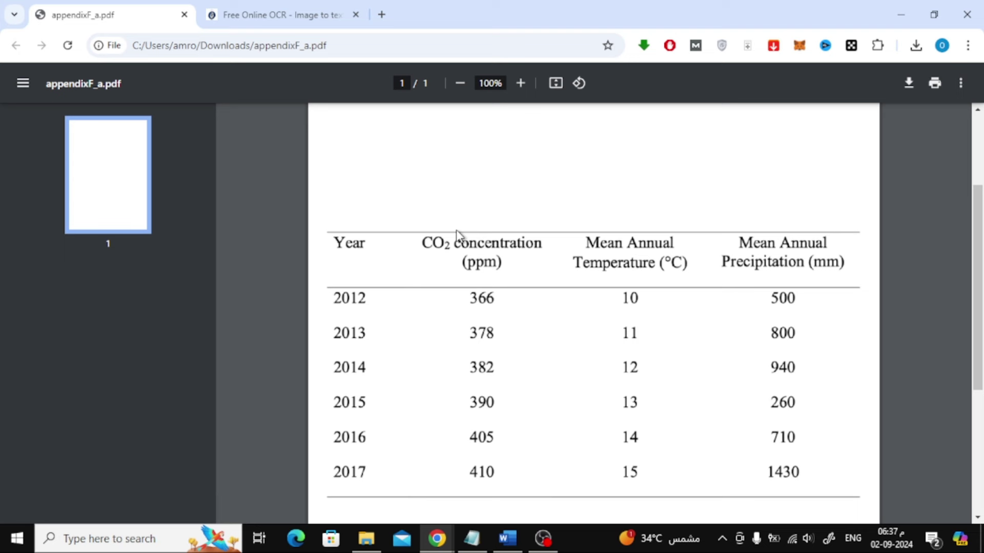
pyautogui.scroll(-1, 461, 235)
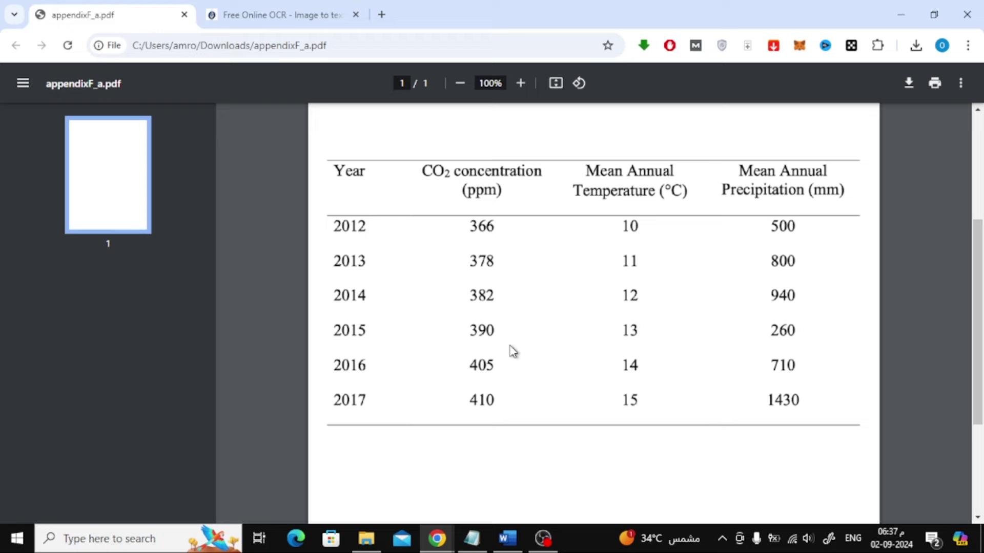
# Switch from the scanned climate data PDF in Chrome to Word's start screen.
pyautogui.click(506, 538)
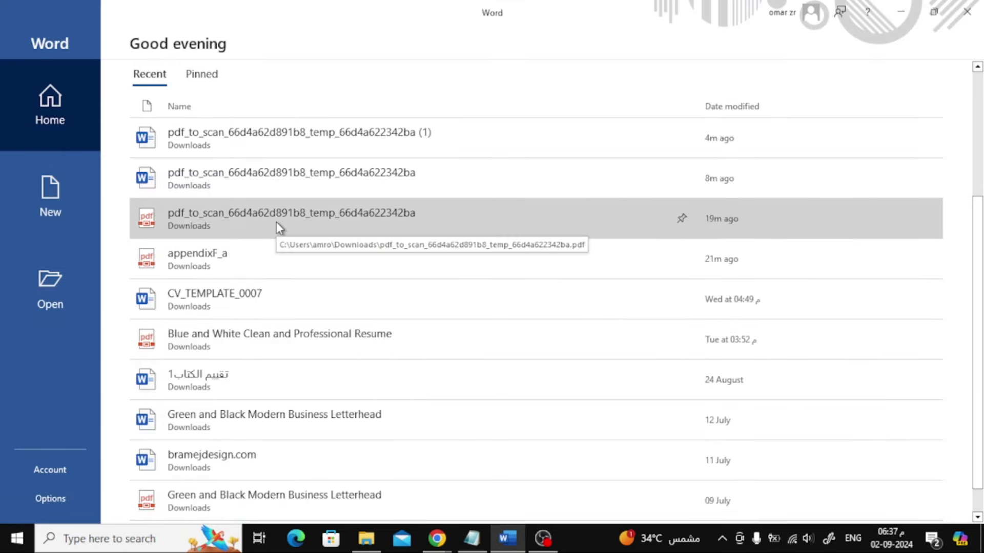
# Open appendixF_a.pdf from Downloads in Word, filtering the browse dialog to PDF Files.
pyautogui.click(65, 292)
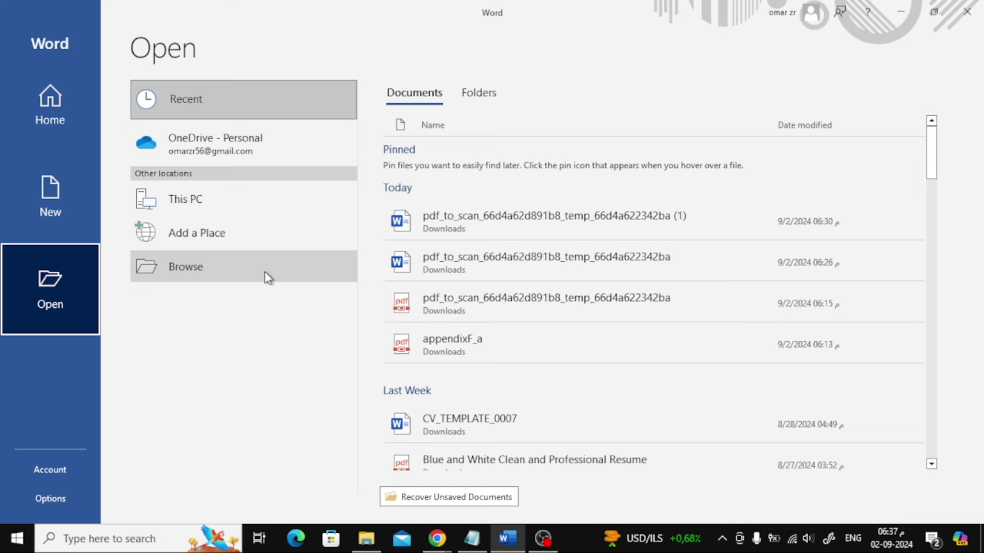
pyautogui.click(265, 278)
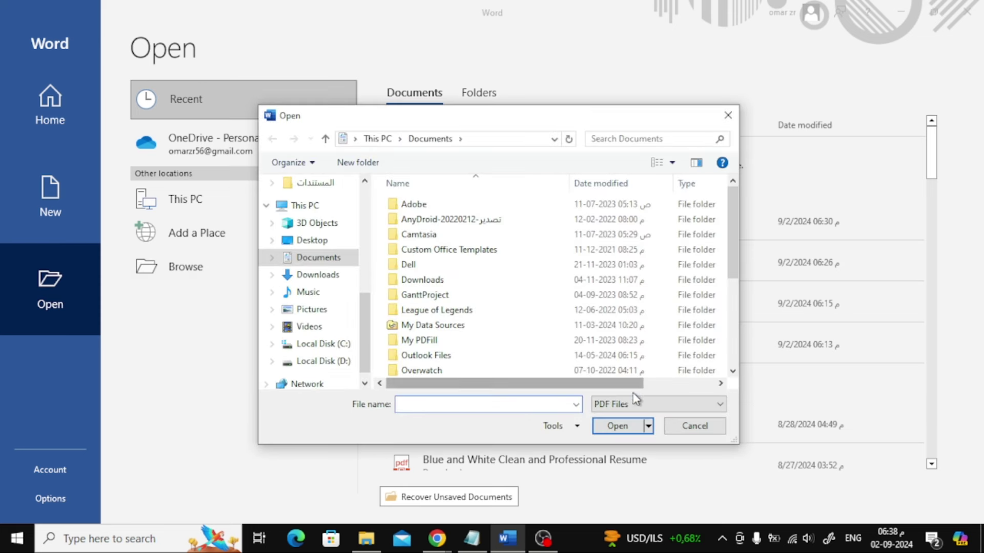
pyautogui.click(635, 402)
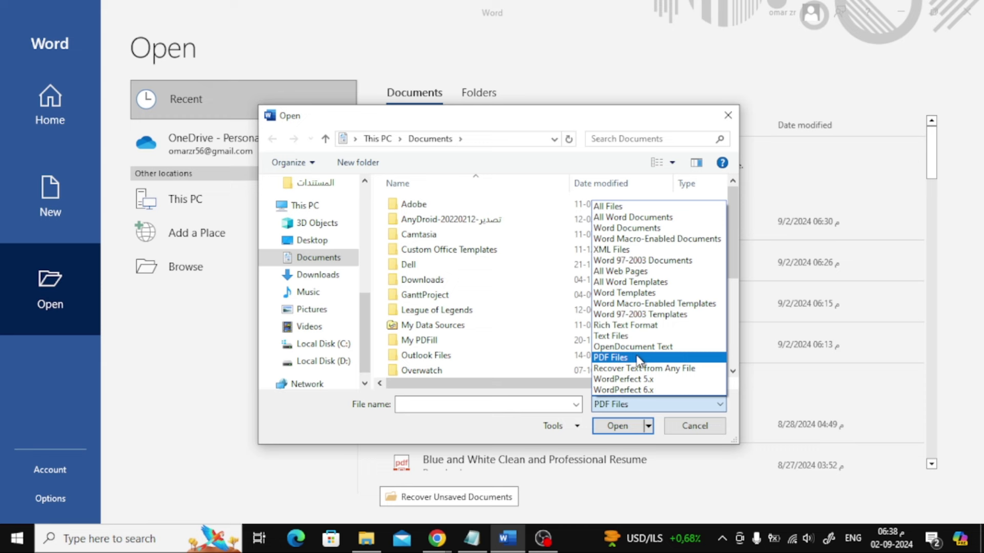
pyautogui.click(662, 359)
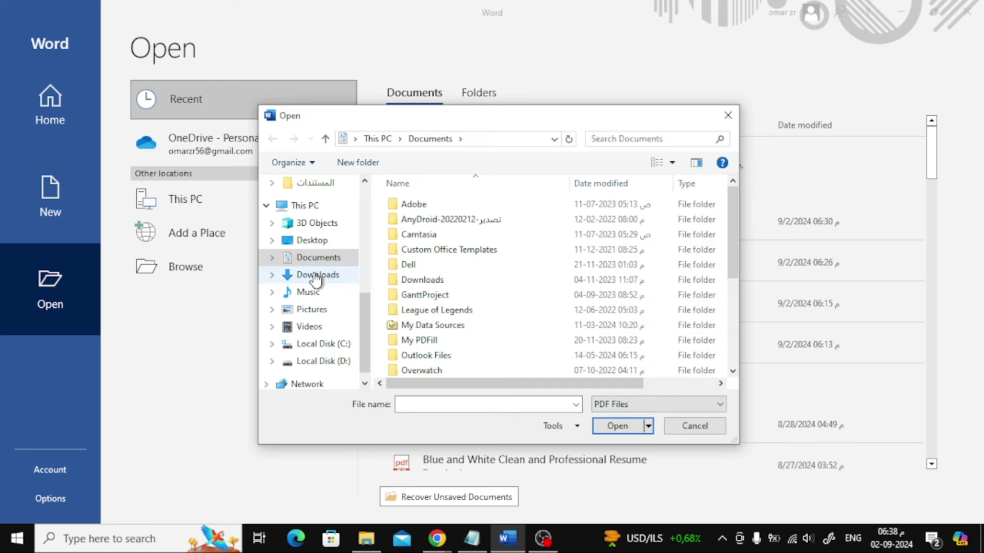
pyautogui.click(317, 275)
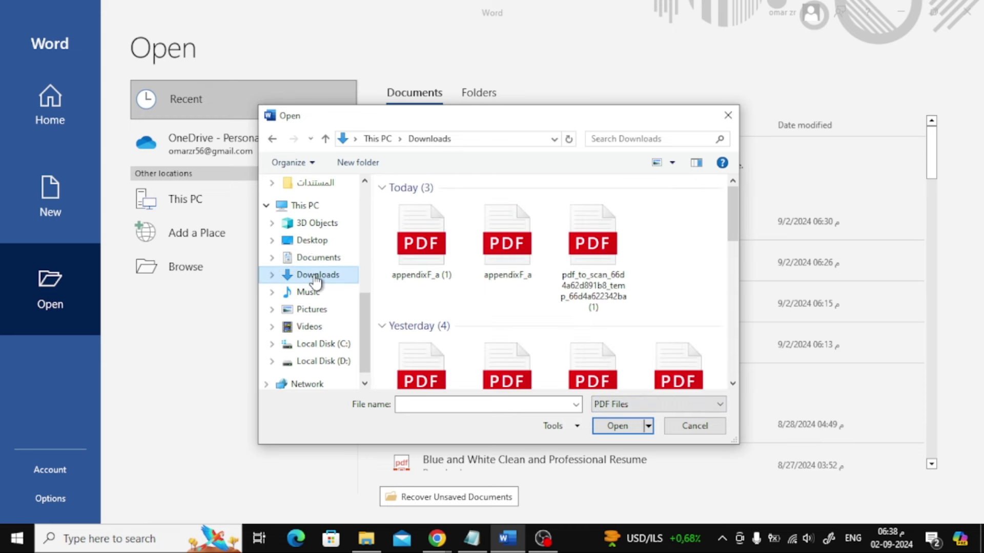
pyautogui.click(491, 262)
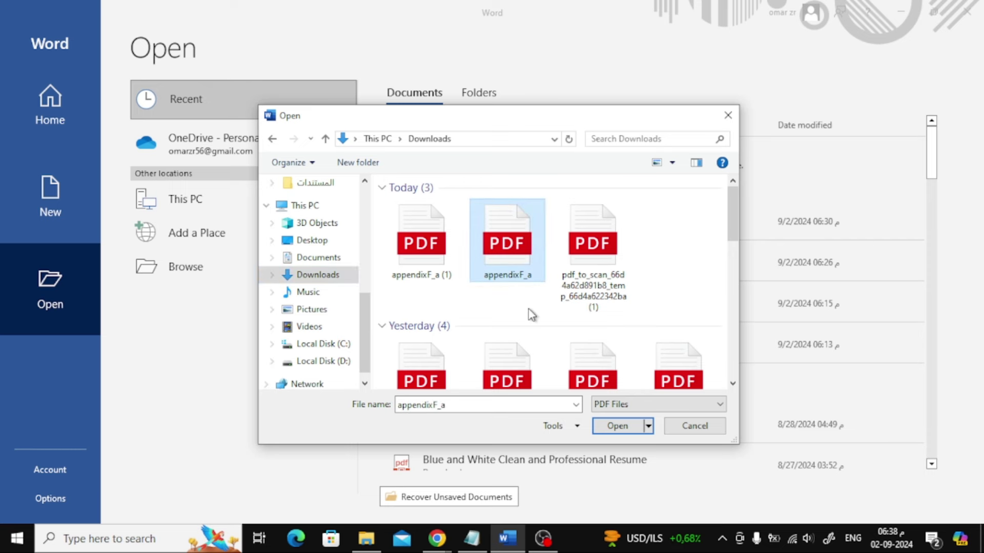
pyautogui.click(616, 427)
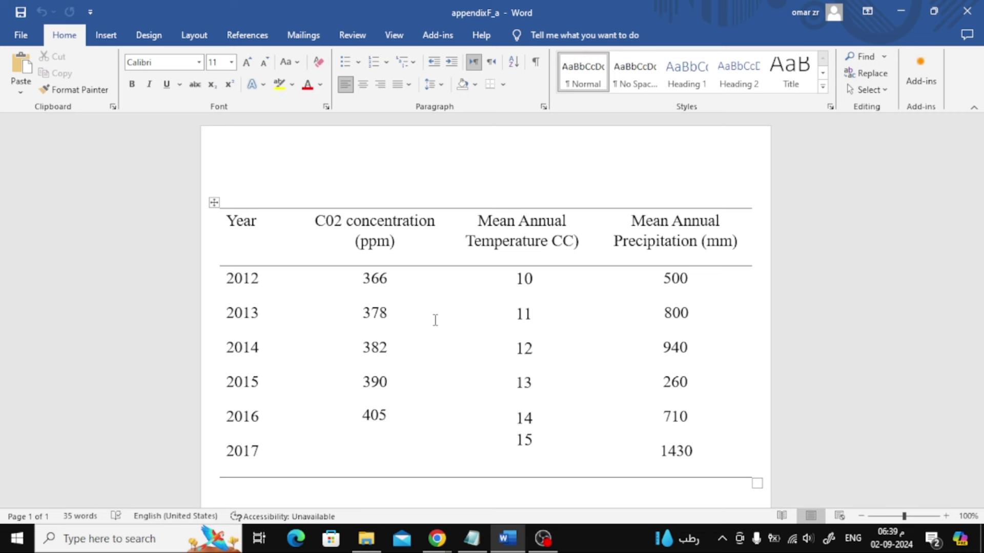
# Shrink the table and move it further right on the page.
pyautogui.click(525, 278)
pyautogui.doubleClick(525, 278)
pyautogui.click(525, 278)
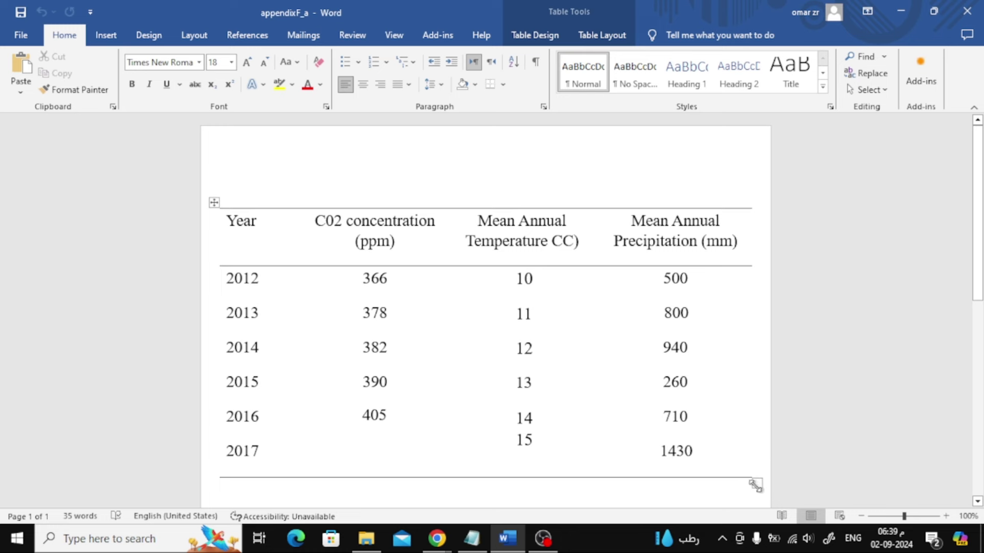
pyautogui.moveTo(756, 483)
pyautogui.mouseDown()
pyautogui.moveTo(694, 459)
pyautogui.moveTo(673, 469)
pyautogui.mouseUp()
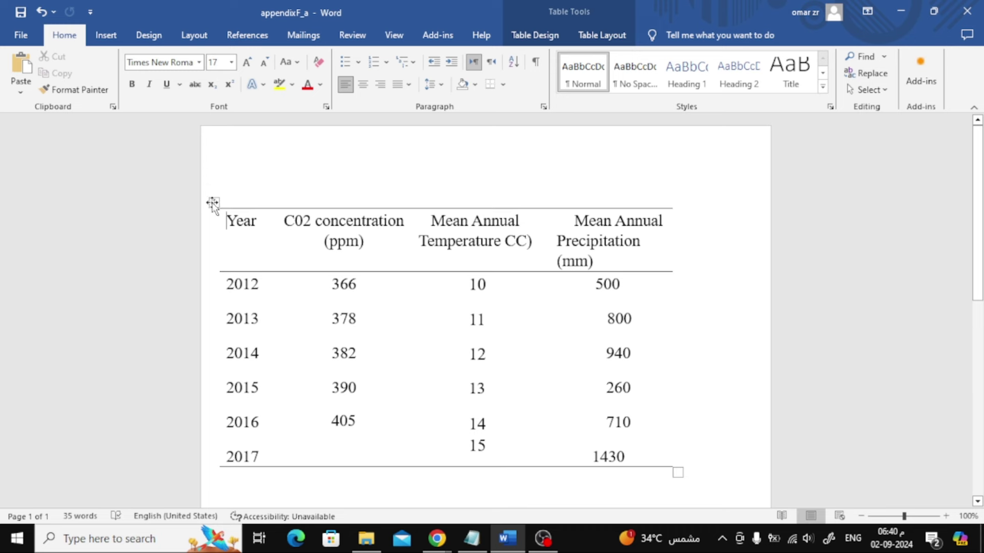
pyautogui.moveTo(214, 203); pyautogui.dragTo(264, 203)
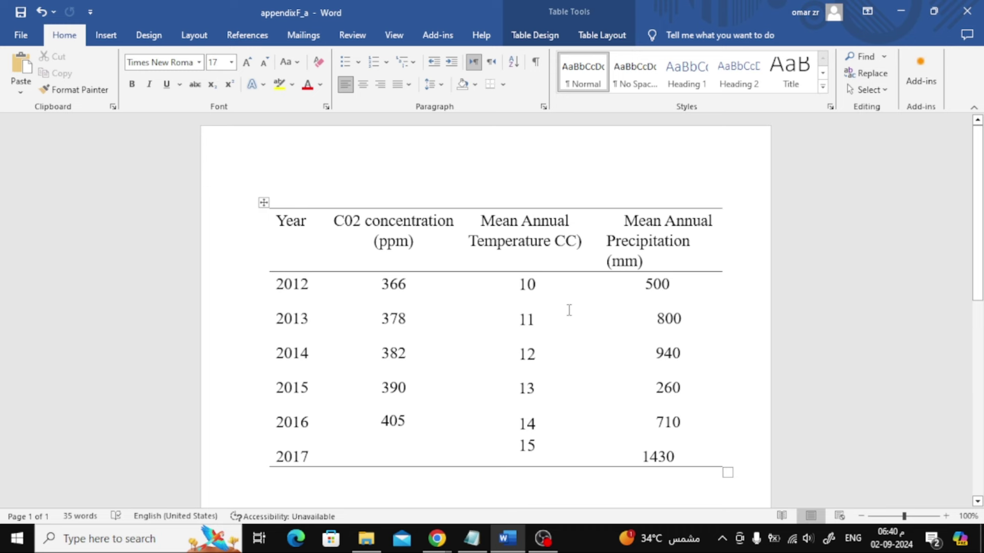
# Set the 2012, 2013 and 2014 temperatures to 25, 5 and 15, then return to Chrome.
pyautogui.doubleClick(527, 283)
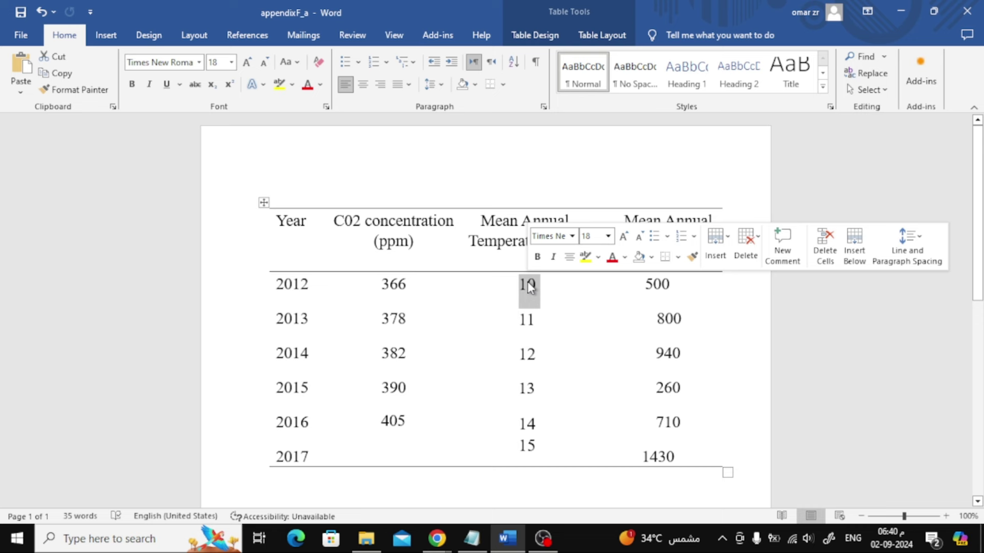
pyautogui.write('255')
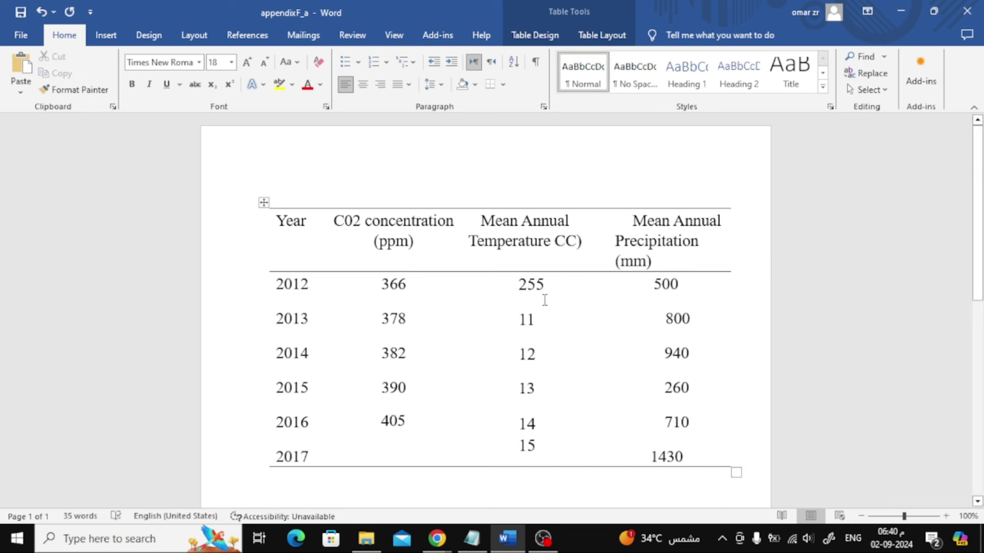
pyautogui.press('BackSpace')
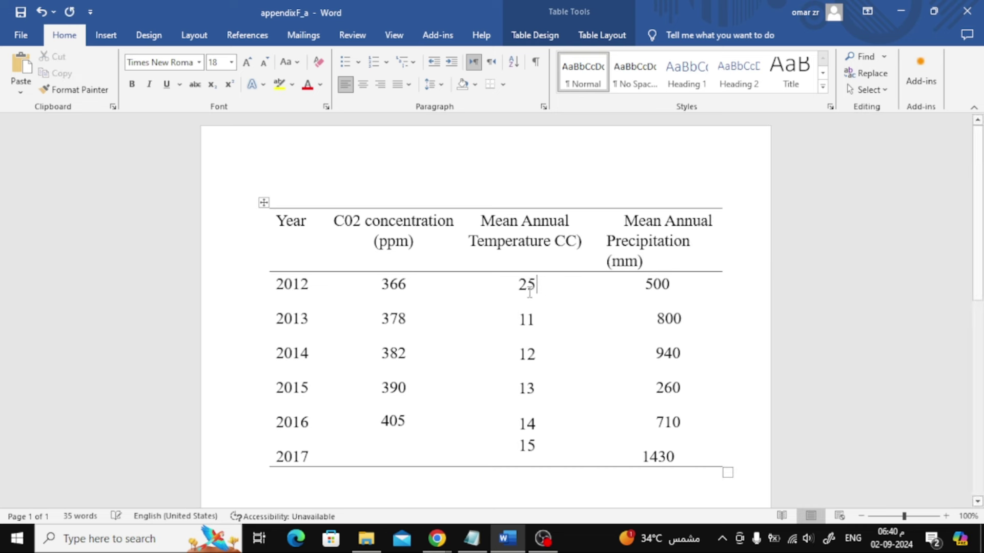
pyautogui.doubleClick(527, 319)
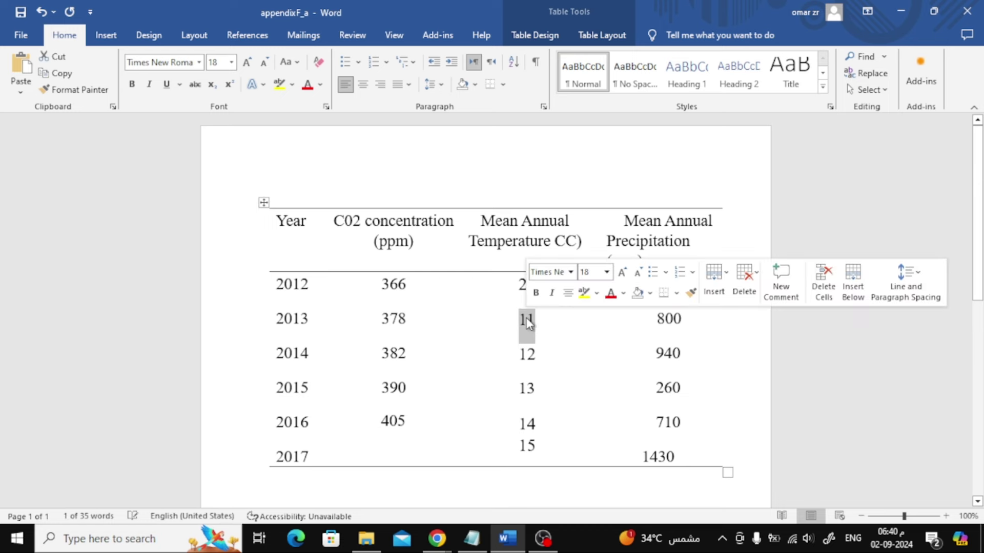
pyautogui.write('5')
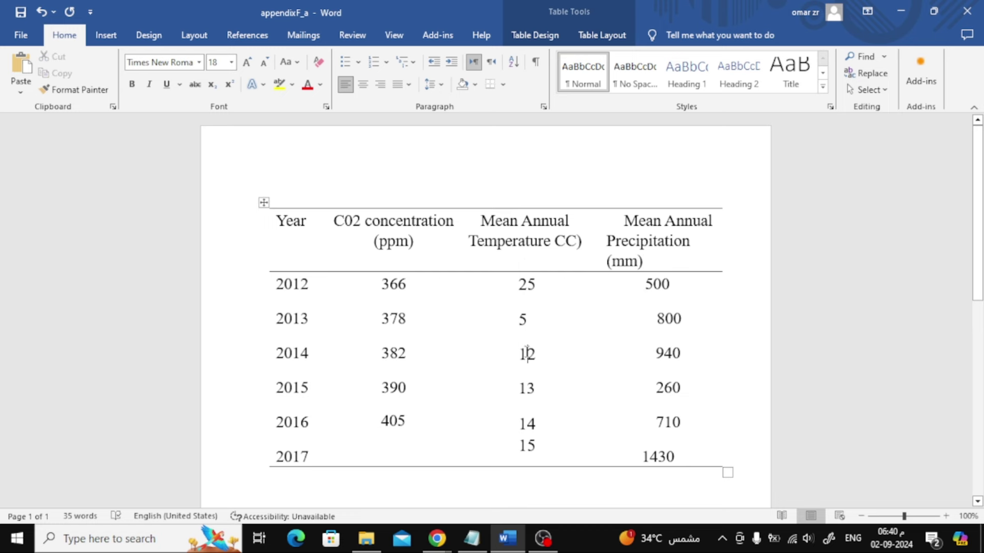
pyautogui.doubleClick(526, 351)
pyautogui.write('15')
pyautogui.hotkey('alt', 'Tab')
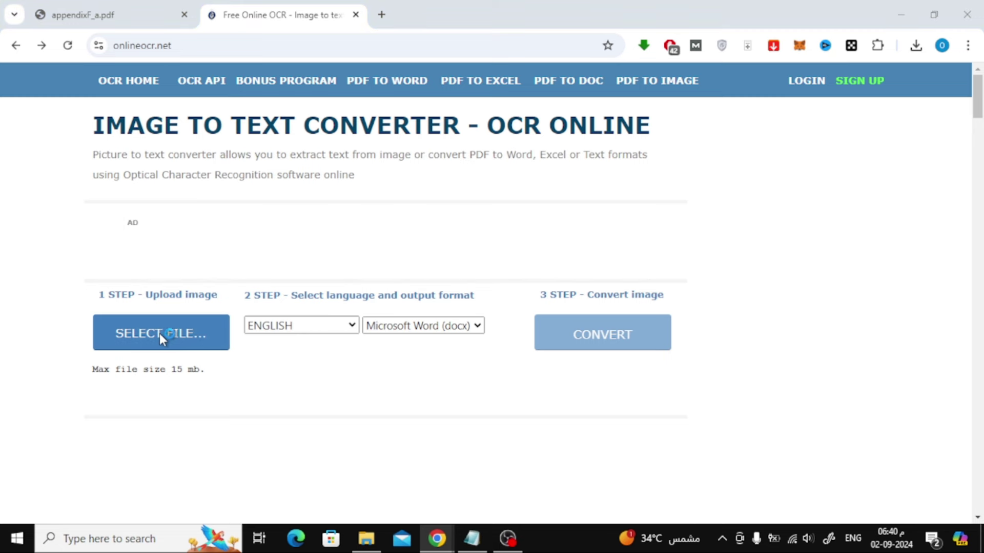
# Upload appendixF_a.pdf to OnlineOCR.net and convert it to a Word document.
pyautogui.click(158, 353)
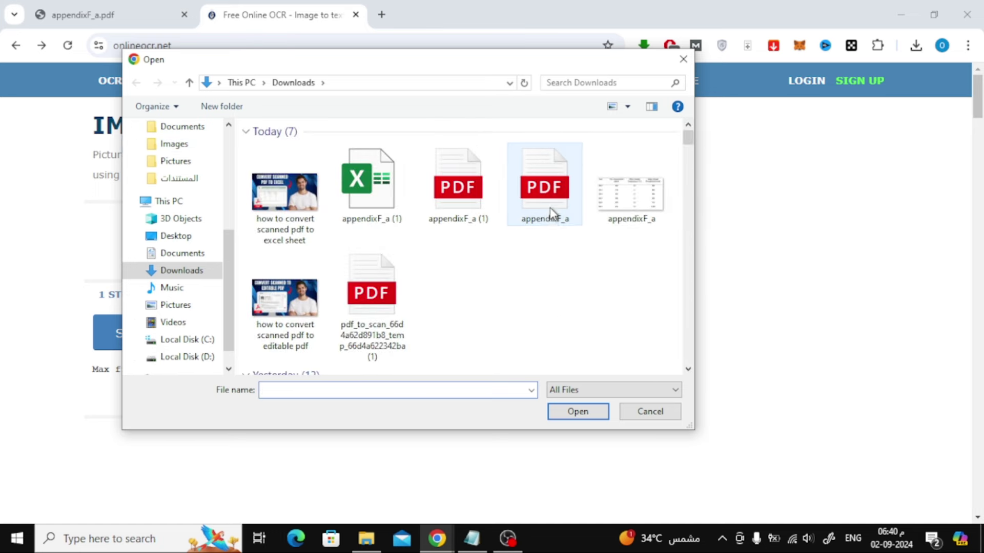
pyautogui.click(547, 212)
pyautogui.click(556, 413)
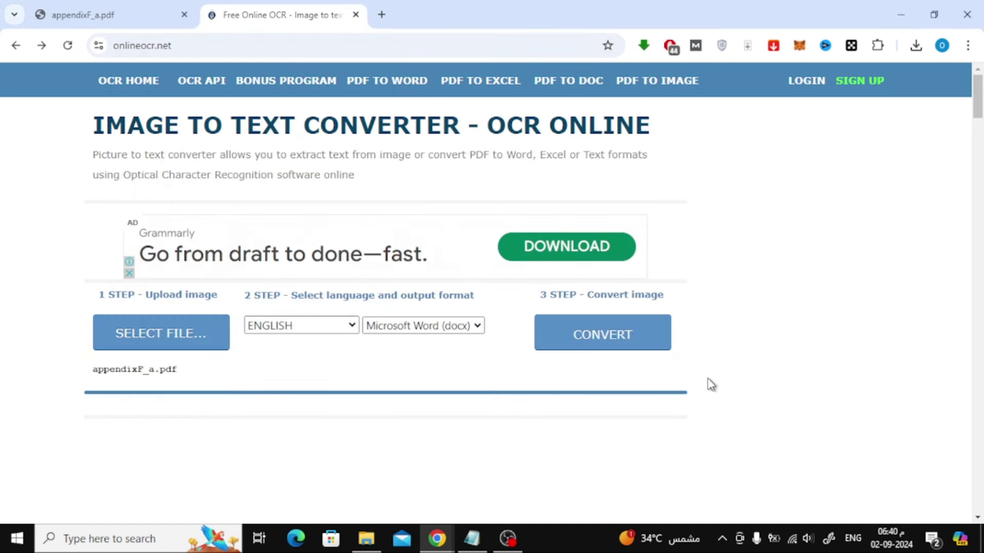
pyautogui.click(637, 333)
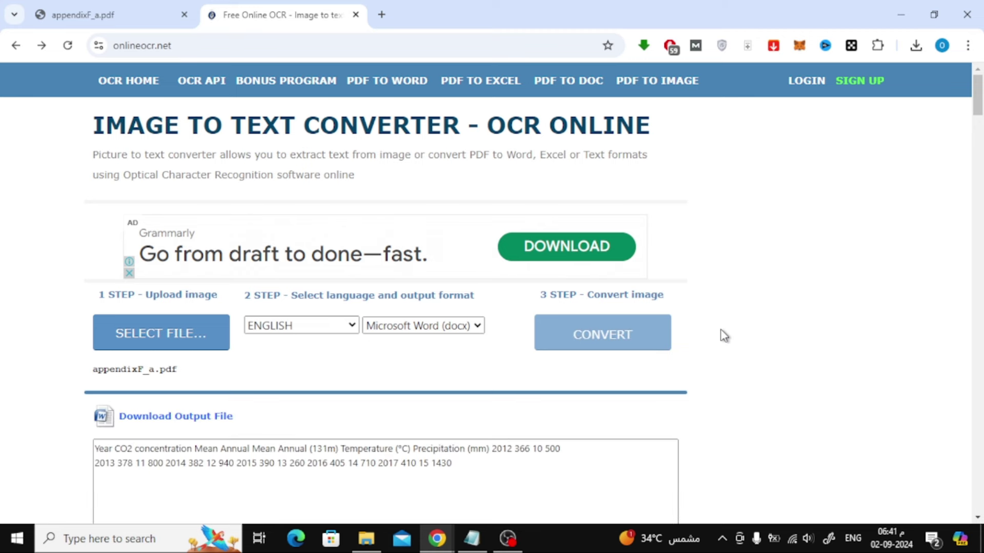
pyautogui.scroll(-2, 723, 335)
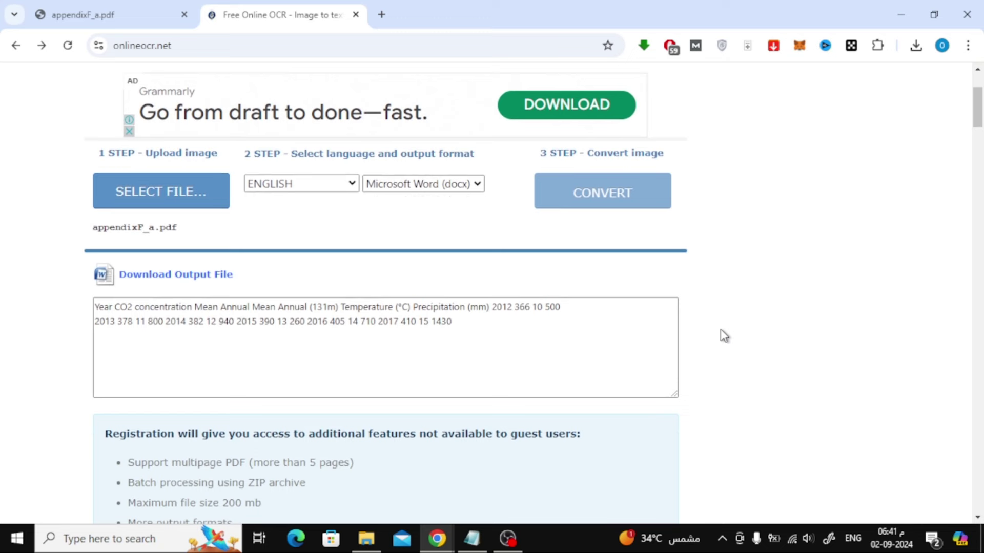
pyautogui.scroll(1, 715, 335)
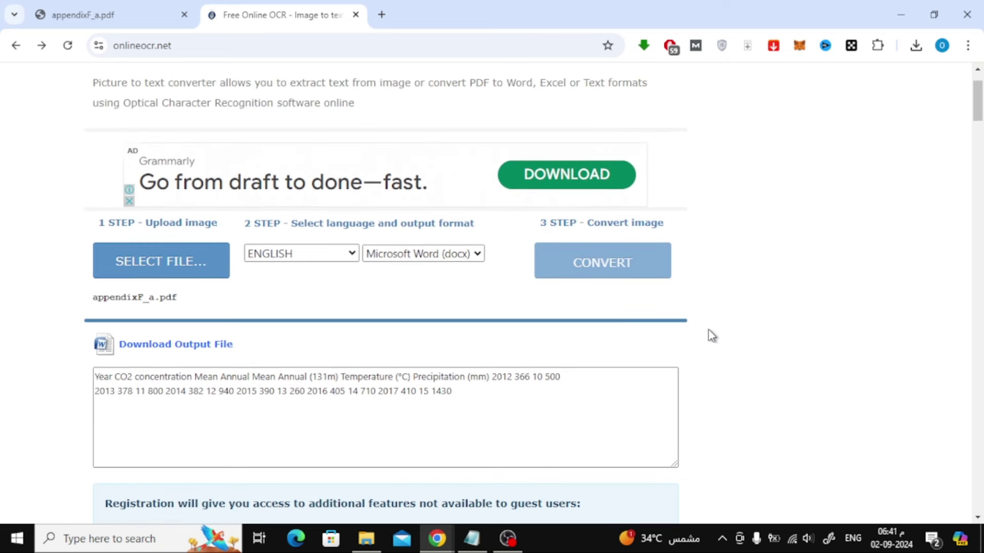
# Download the converted appendixF_a Word file from OnlineOCR.net.
pyautogui.click(192, 346)
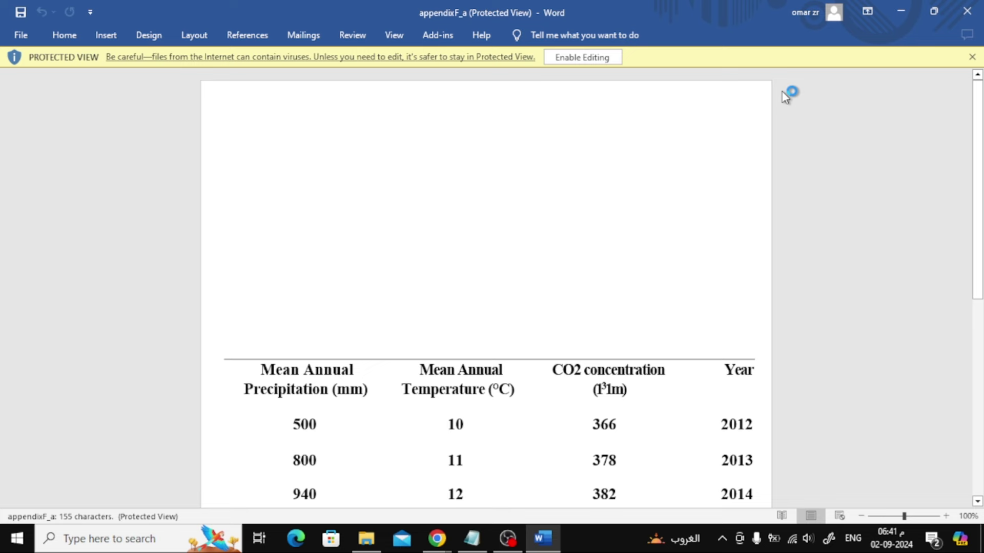
# Enable editing and set the whole table to left-to-right so Year comes first.
pyautogui.click(582, 57)
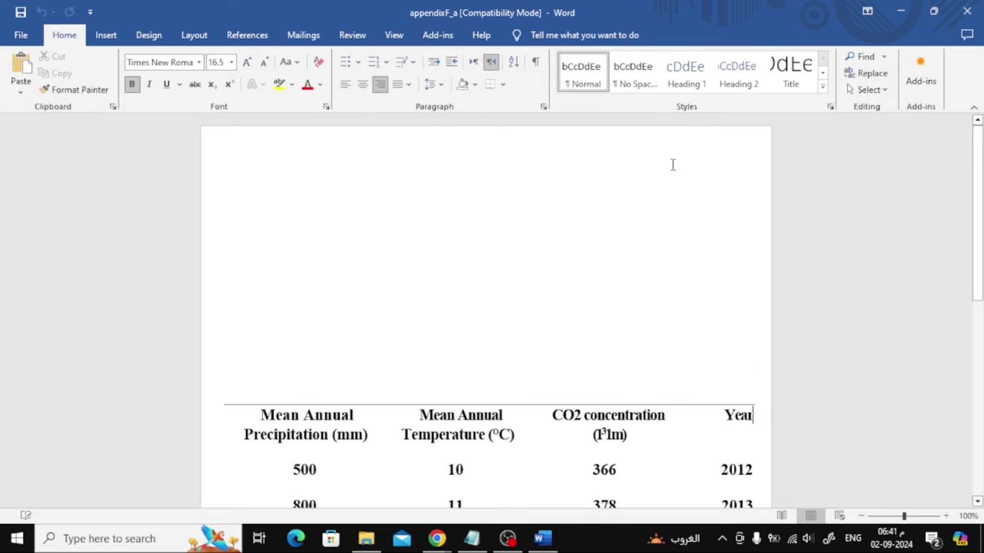
pyautogui.scroll(-3, 346, 309)
pyautogui.scroll(-3, 330, 355)
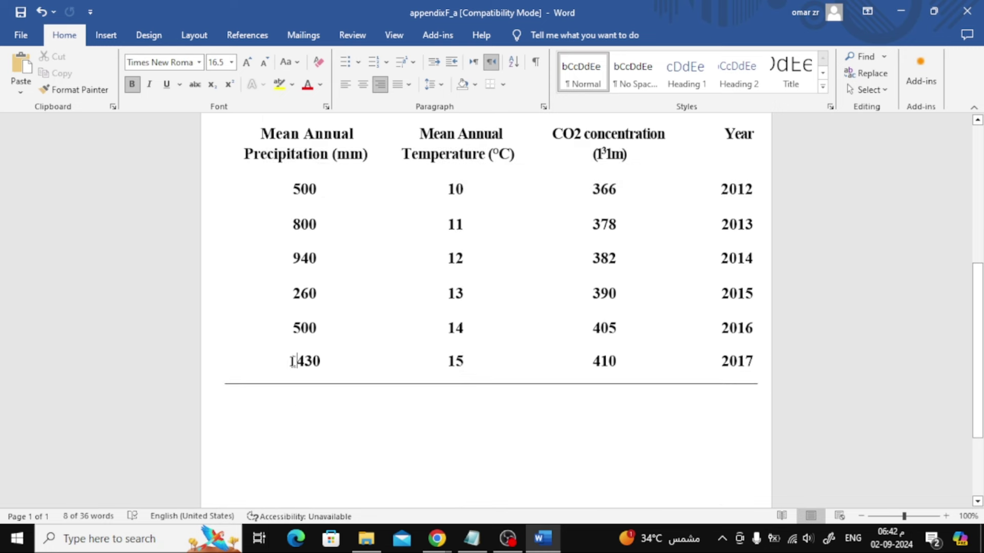
pyautogui.moveTo(286, 359)
pyautogui.mouseDown()
pyautogui.moveTo(761, 334)
pyautogui.moveTo(761, 123)
pyautogui.mouseUp()
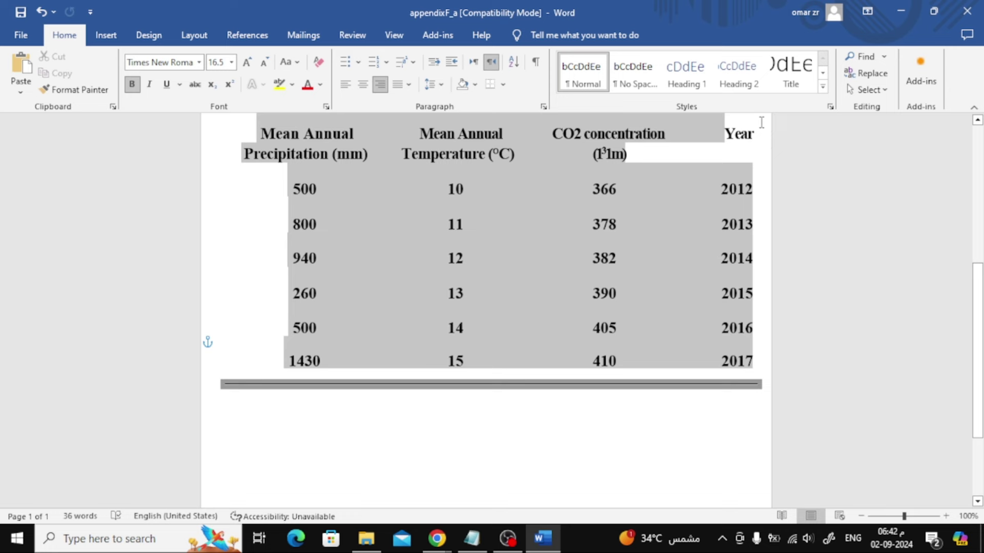
pyautogui.moveTo(761, 123); pyautogui.dragTo(760, 130)
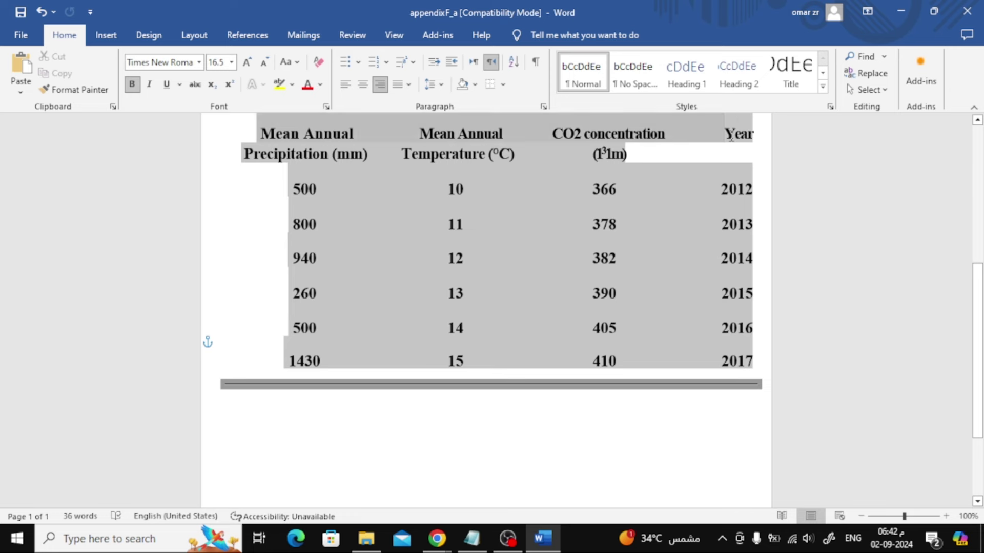
pyautogui.scroll(1, 645, 261)
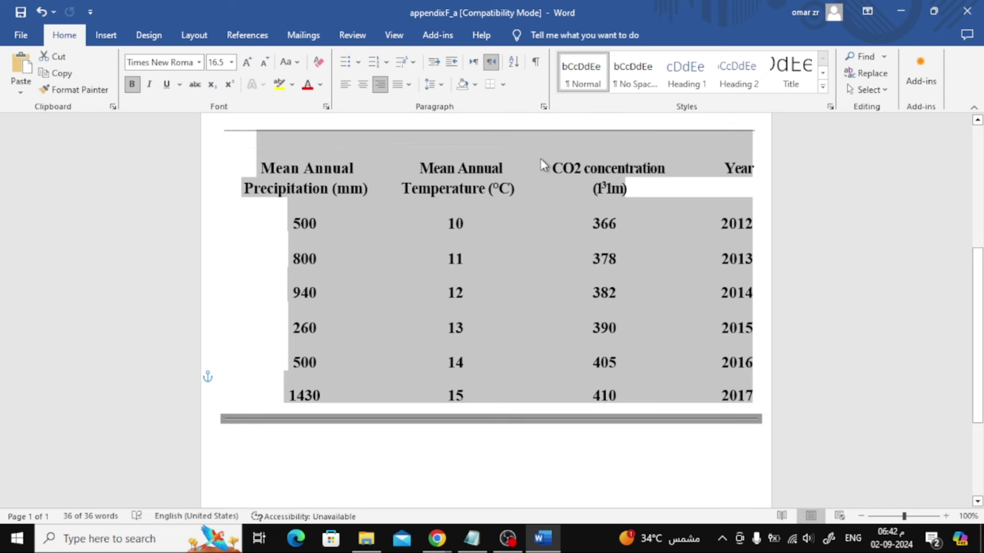
pyautogui.click(473, 65)
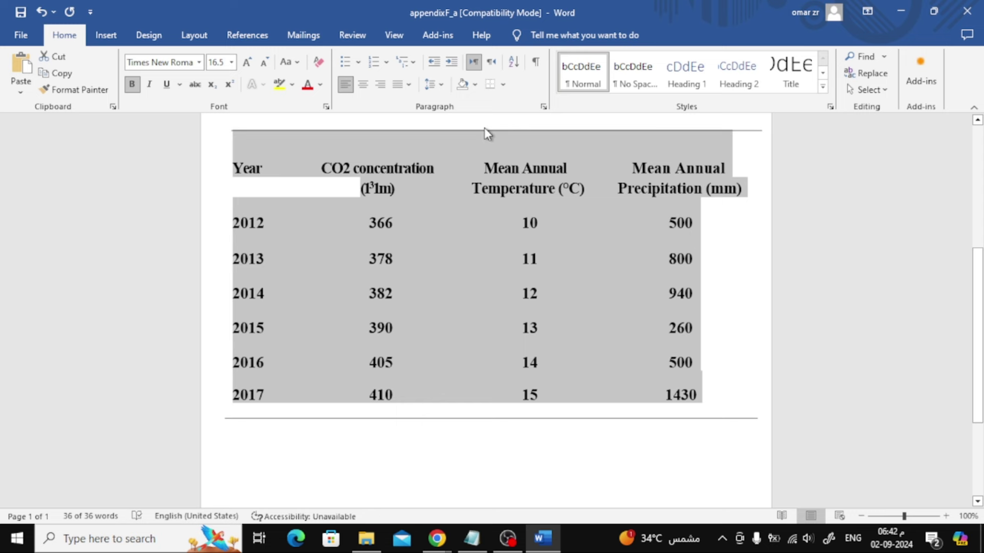
# Remove bold formatting from the converted table.
pyautogui.click(134, 87)
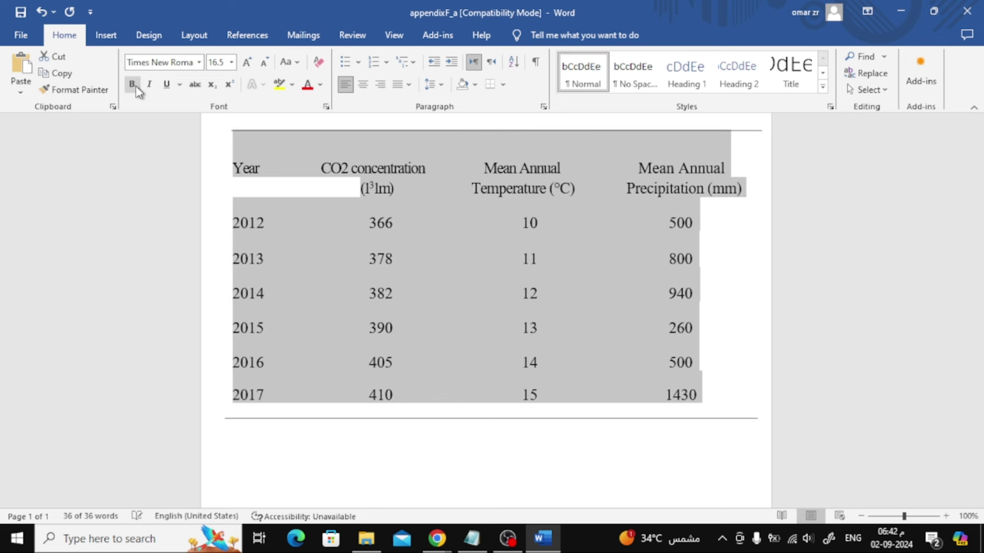
pyautogui.click(133, 87)
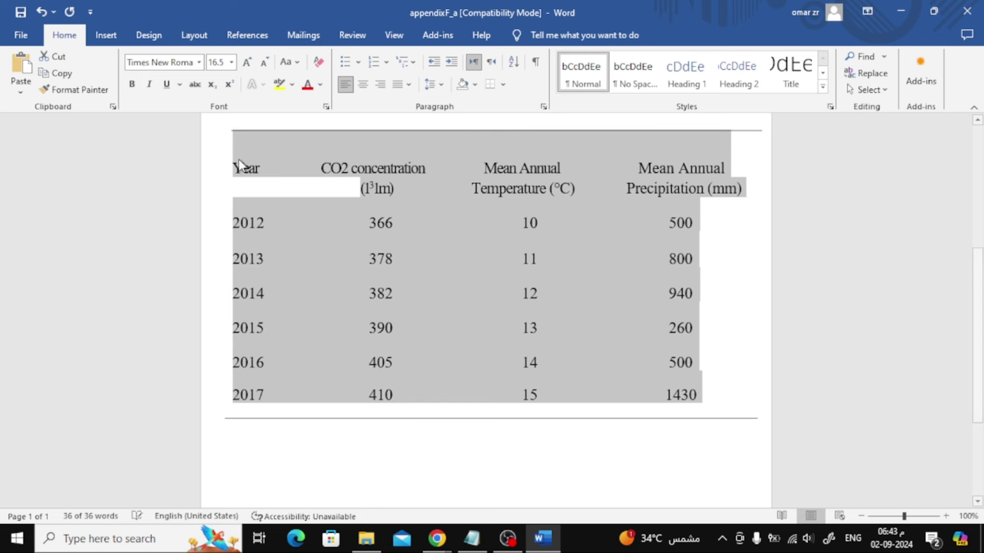
pyautogui.click(439, 256)
pyautogui.scroll(1, 538, 304)
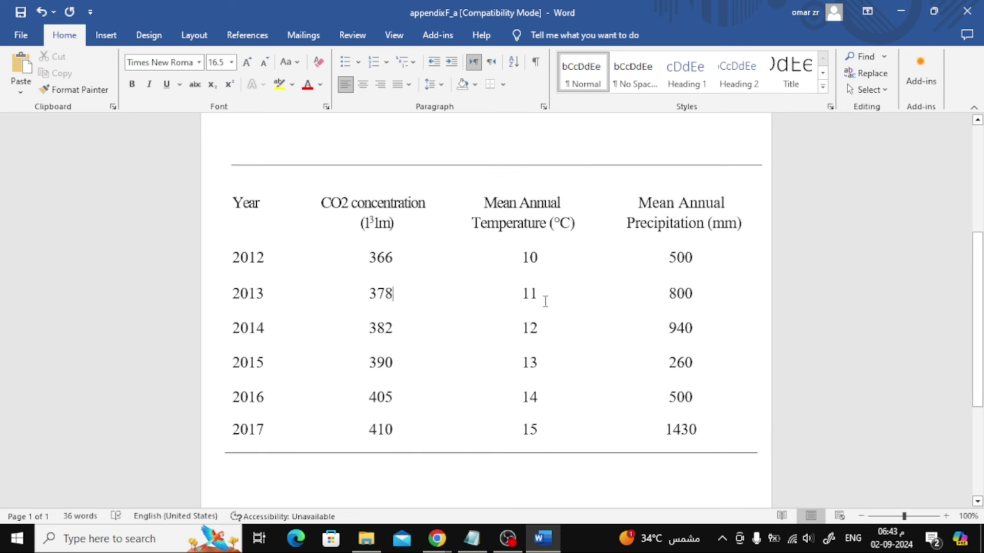
# Correct 2013 precipitation to 750, 2015 precipitation to 300 and temperature to 12, and 2016 temperature to 16.
pyautogui.doubleClick(680, 294)
pyautogui.write('75')
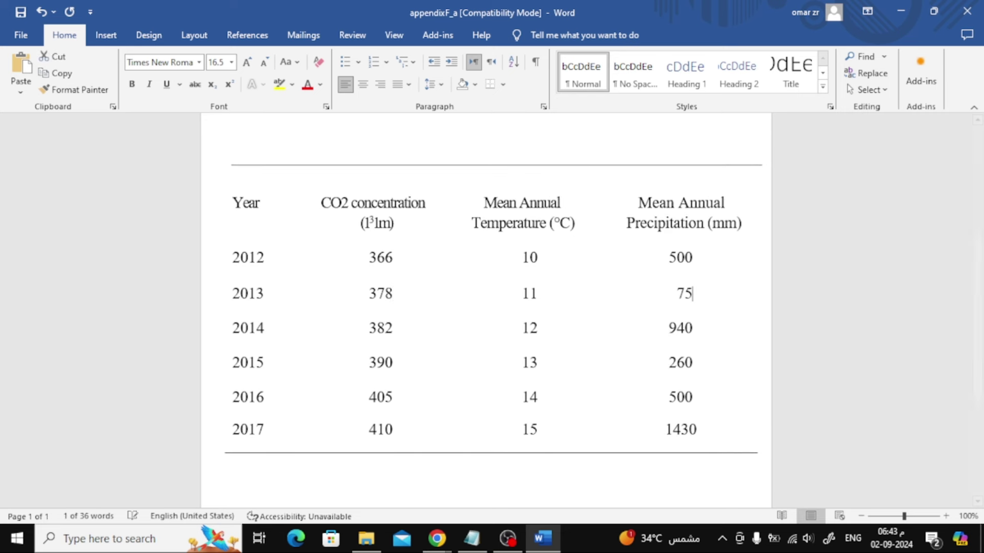
pyautogui.write('0')
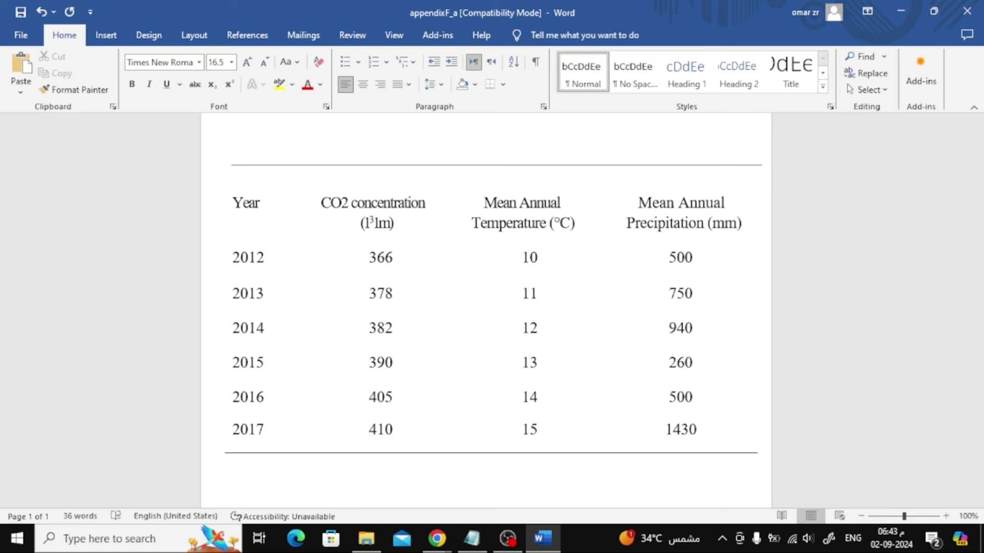
pyautogui.doubleClick(679, 362)
pyautogui.write('3')
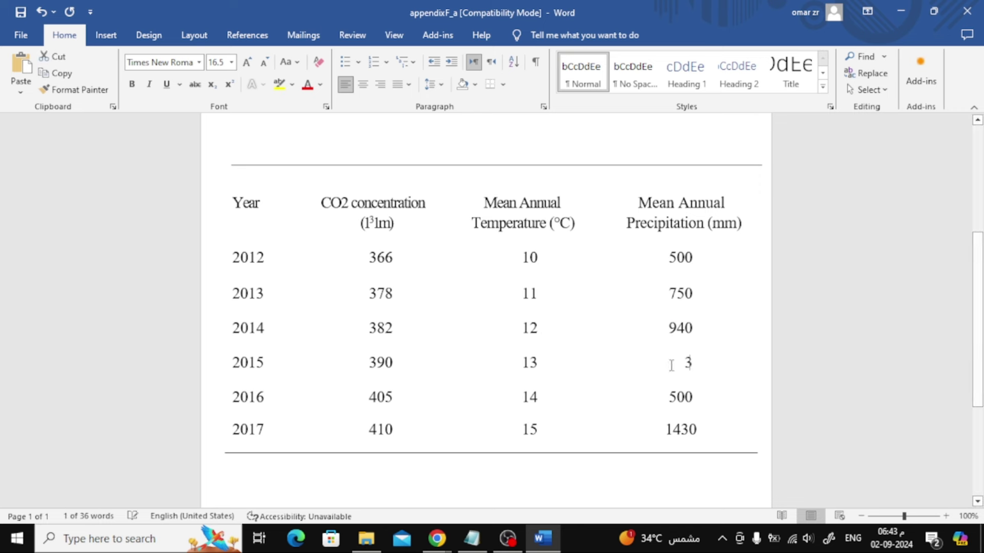
pyautogui.write('00')
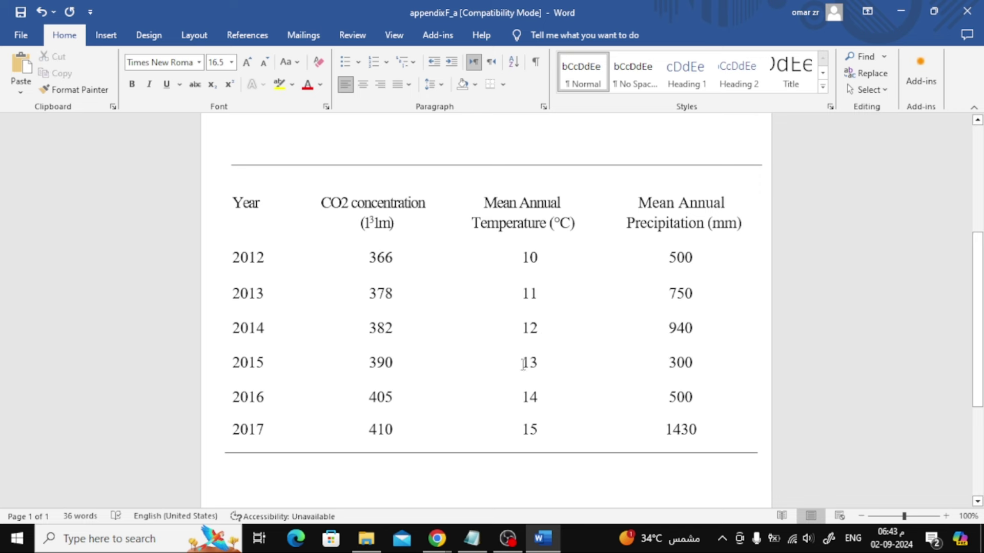
pyautogui.doubleClick(523, 364)
pyautogui.write('12')
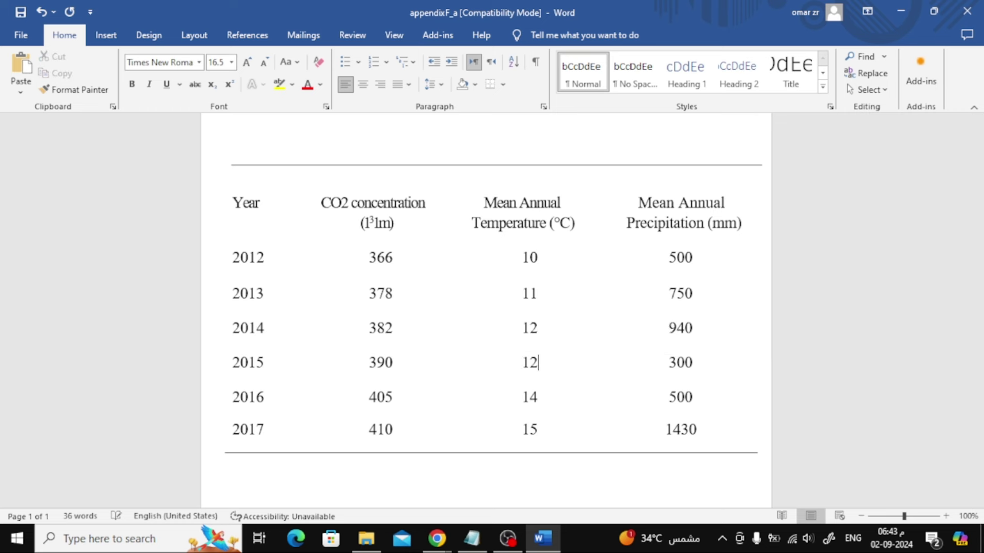
pyautogui.tripleClick(535, 400)
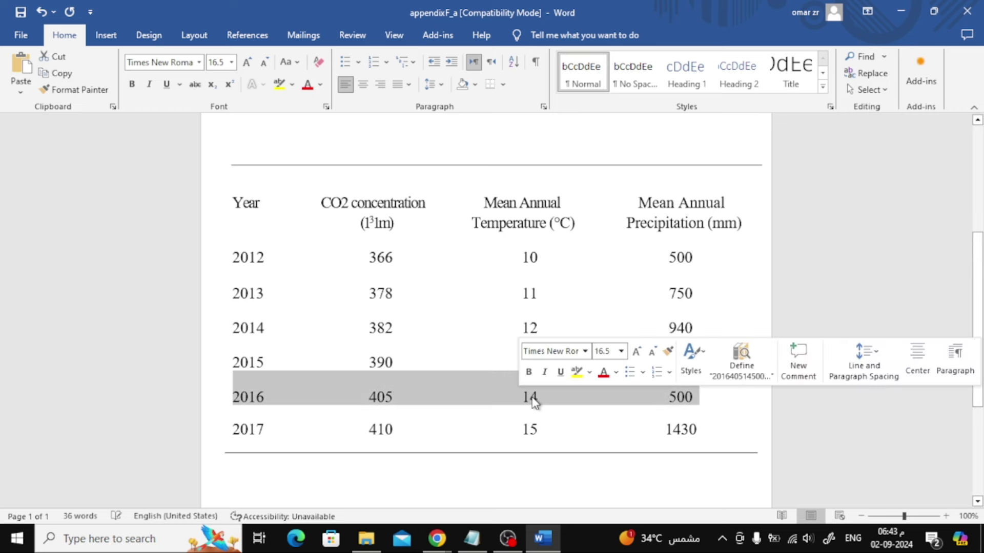
pyautogui.doubleClick(532, 398)
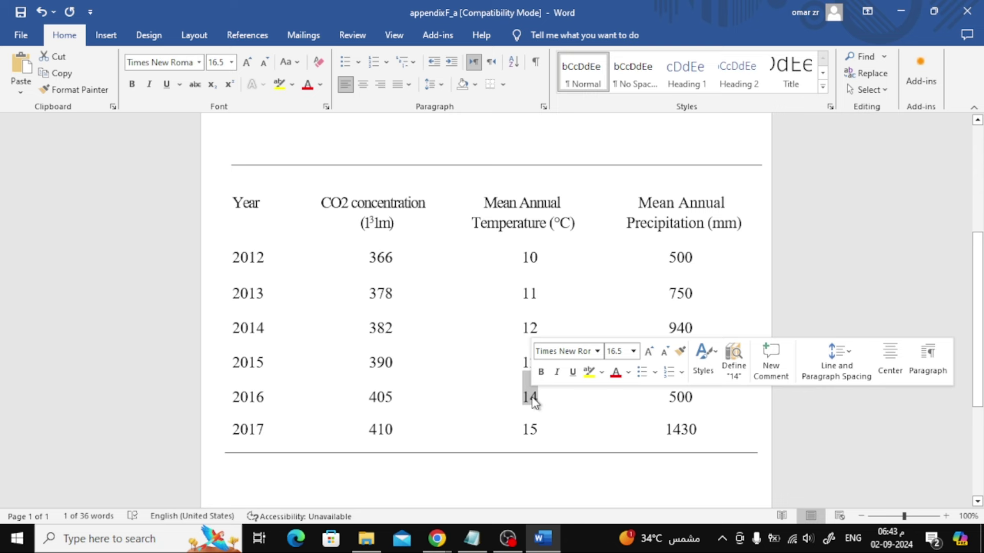
pyautogui.write('16')
pyautogui.scroll(3, 601, 347)
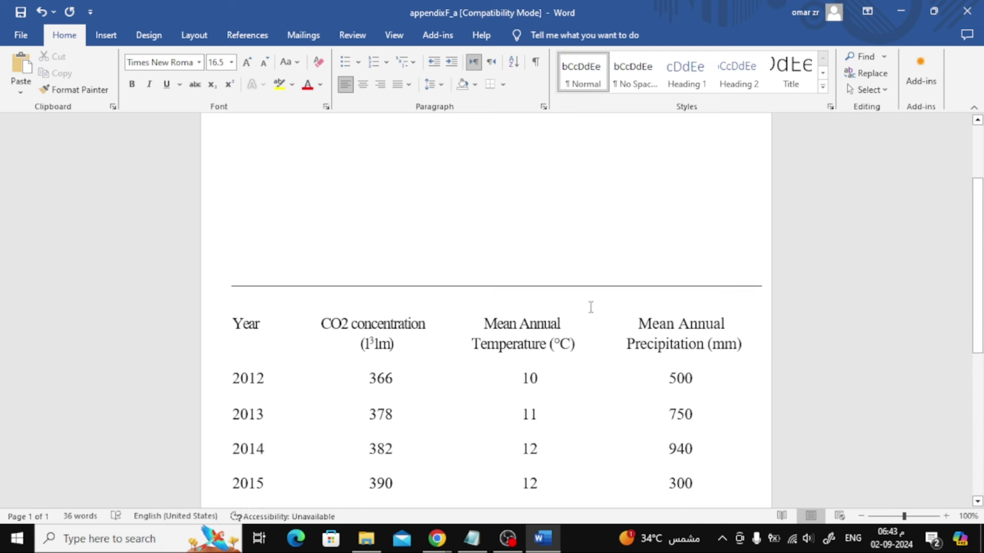
pyautogui.scroll(-2, 590, 308)
pyautogui.scroll(-1, 555, 336)
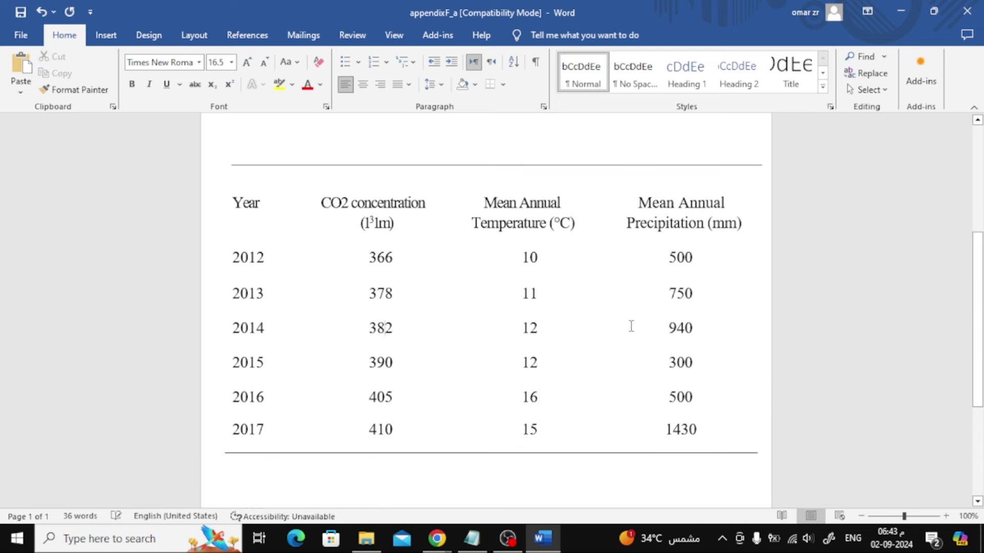